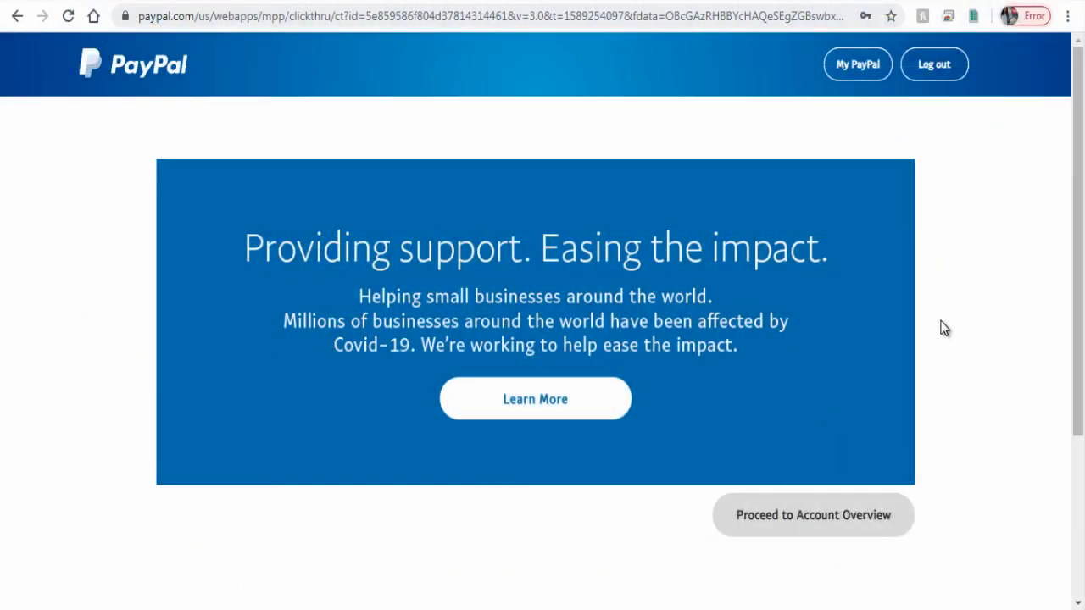
Step: From My PayPal, open the All Tools list and scroll to the PayPal buttons card
click(856, 80)
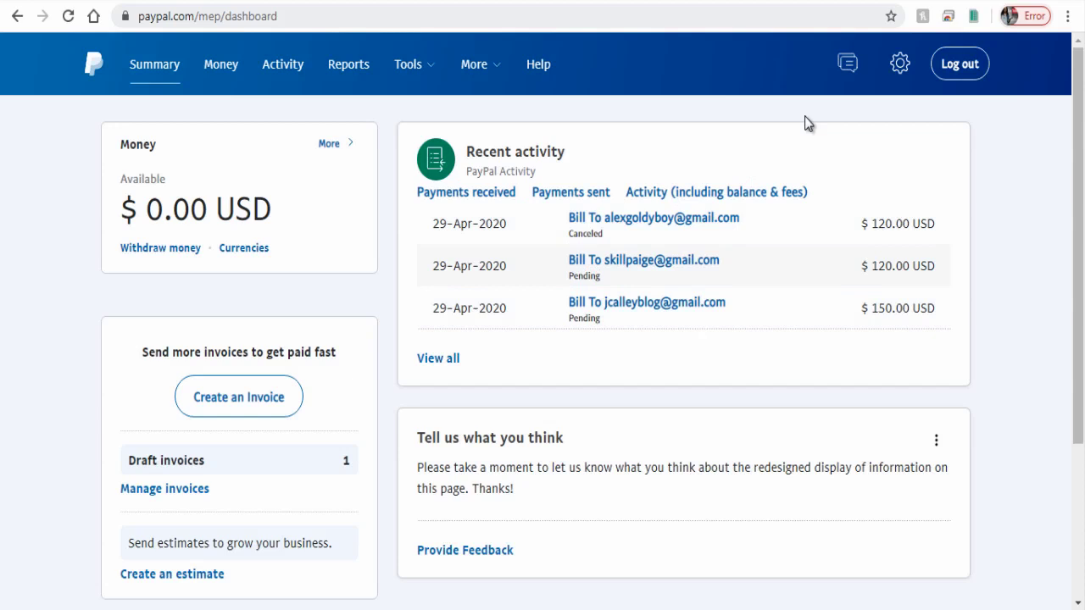
mouse_move(429, 75)
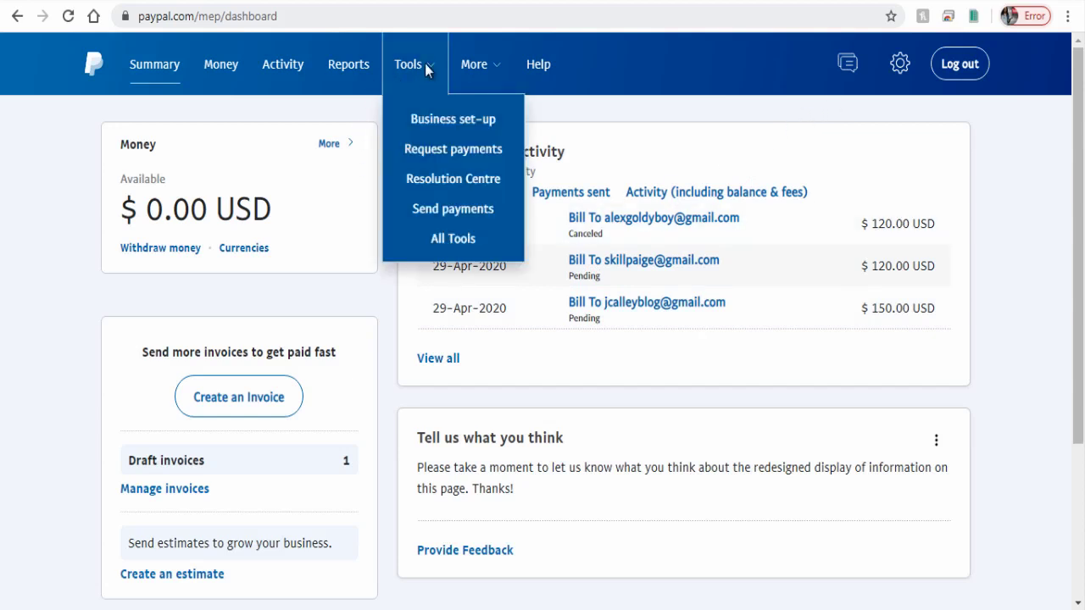
click(451, 248)
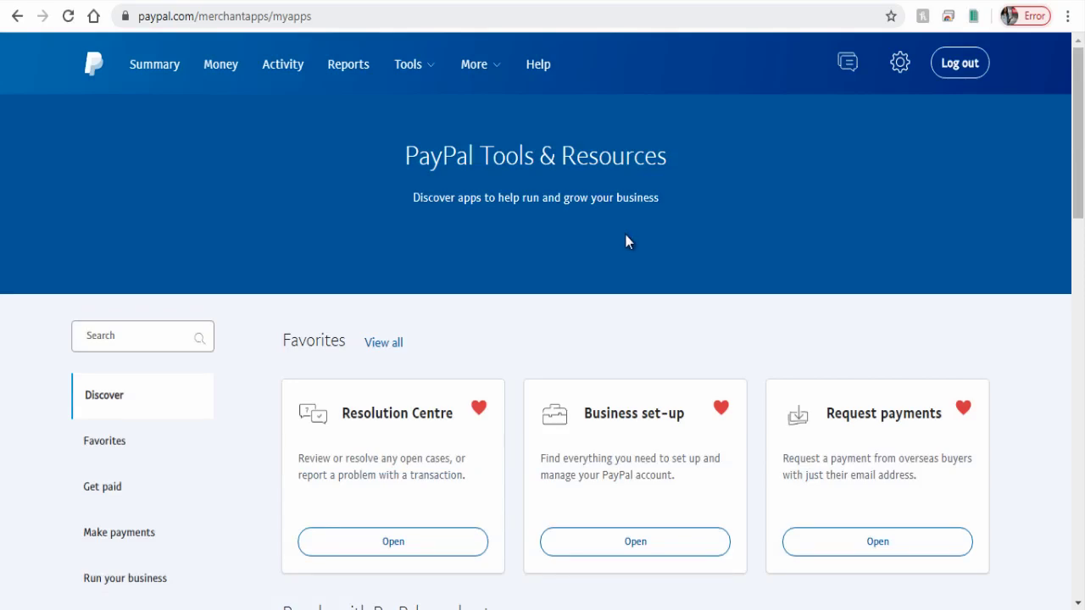
scroll(624, 235, down, 3)
scroll(628, 248, down, 2)
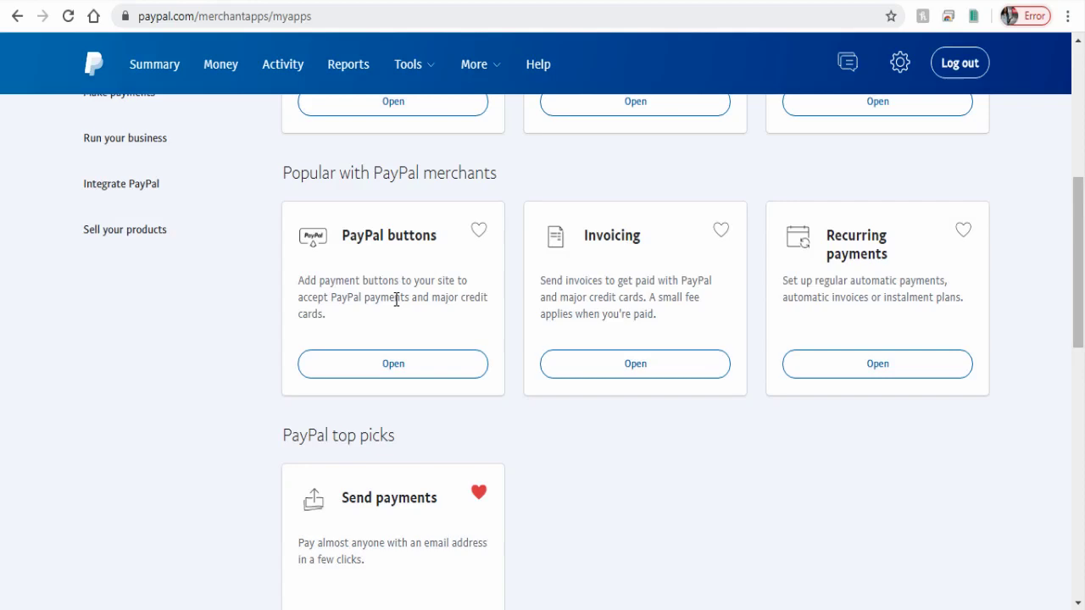
Step: Open the PayPal buttons tool and start a Smart Buttons checkout setup
click(389, 364)
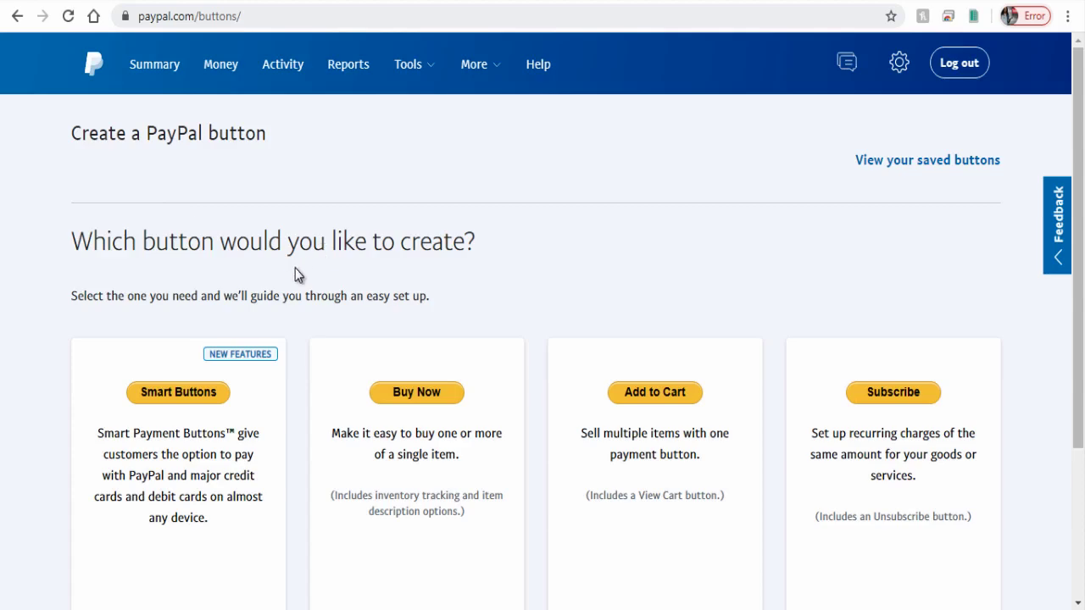
scroll(295, 272, down, 2)
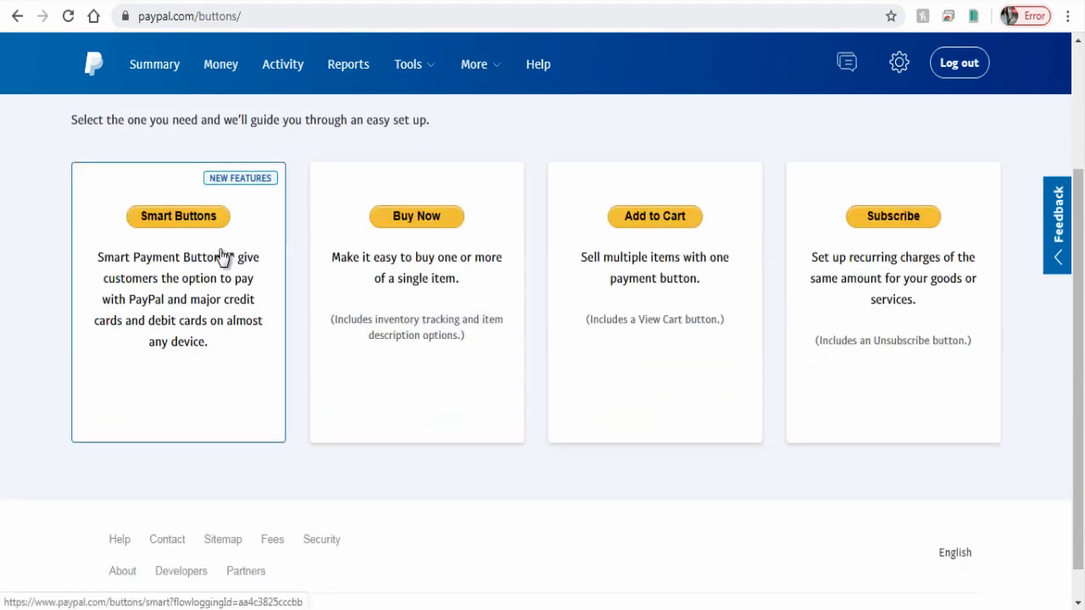
click(183, 219)
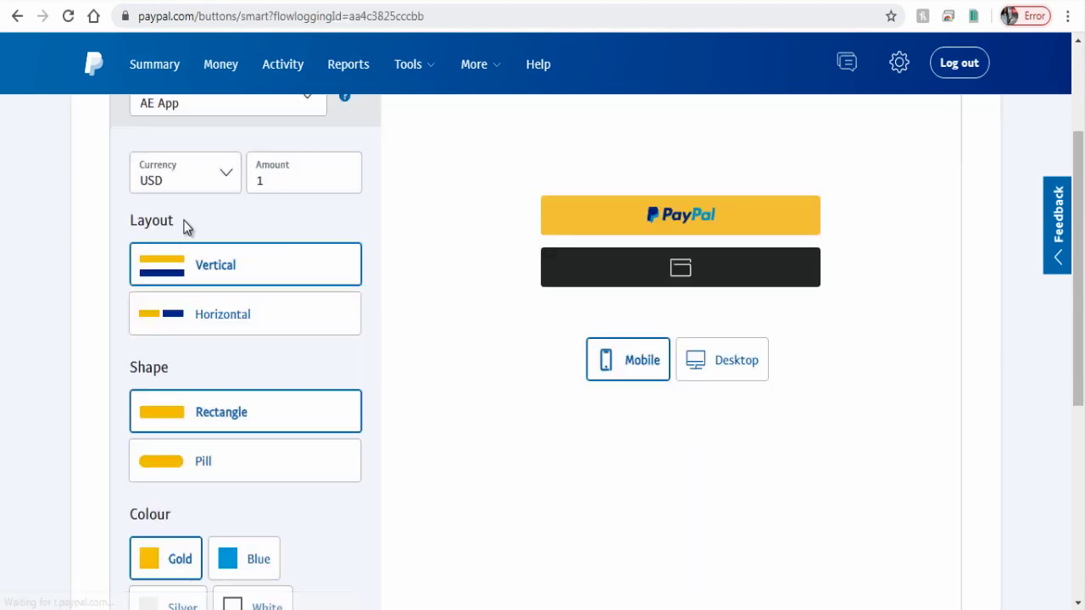
scroll(83, 293, up, 2)
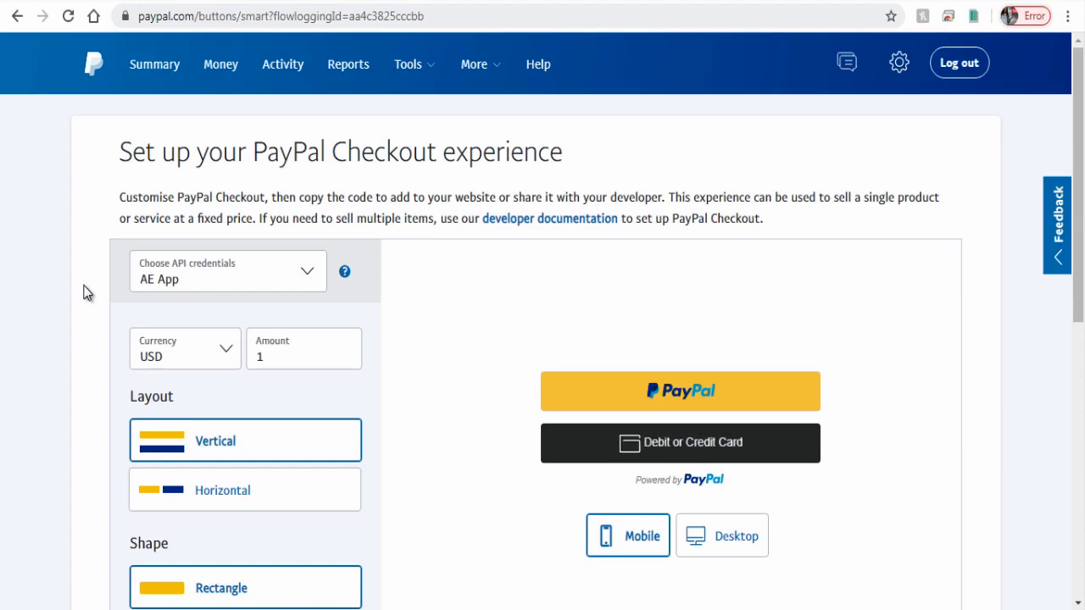
Step: Keep the currency as USD and change the button amount from 1 to 100
click(306, 273)
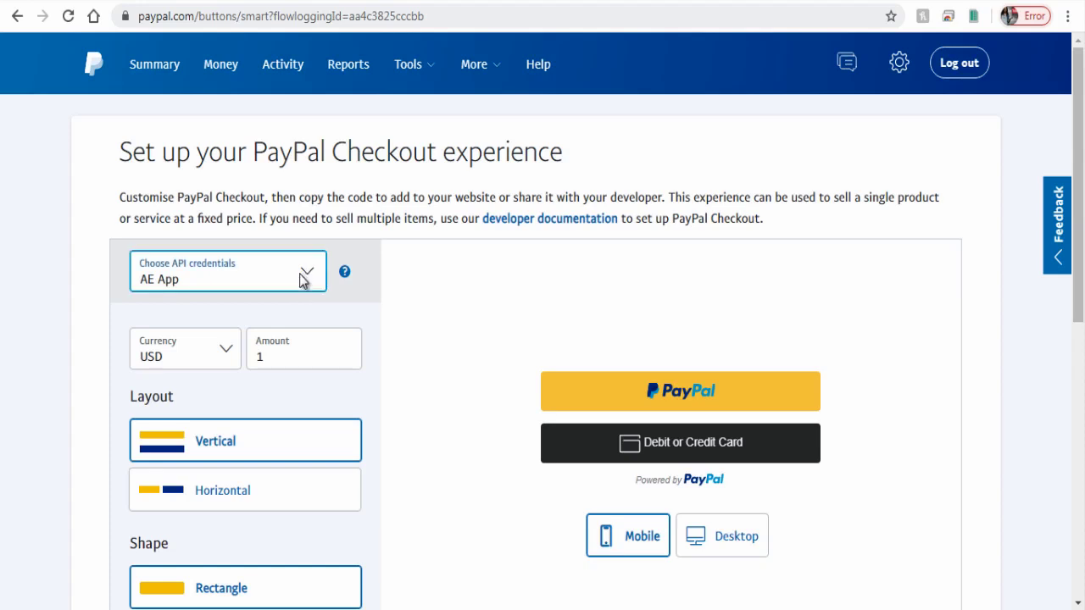
click(226, 354)
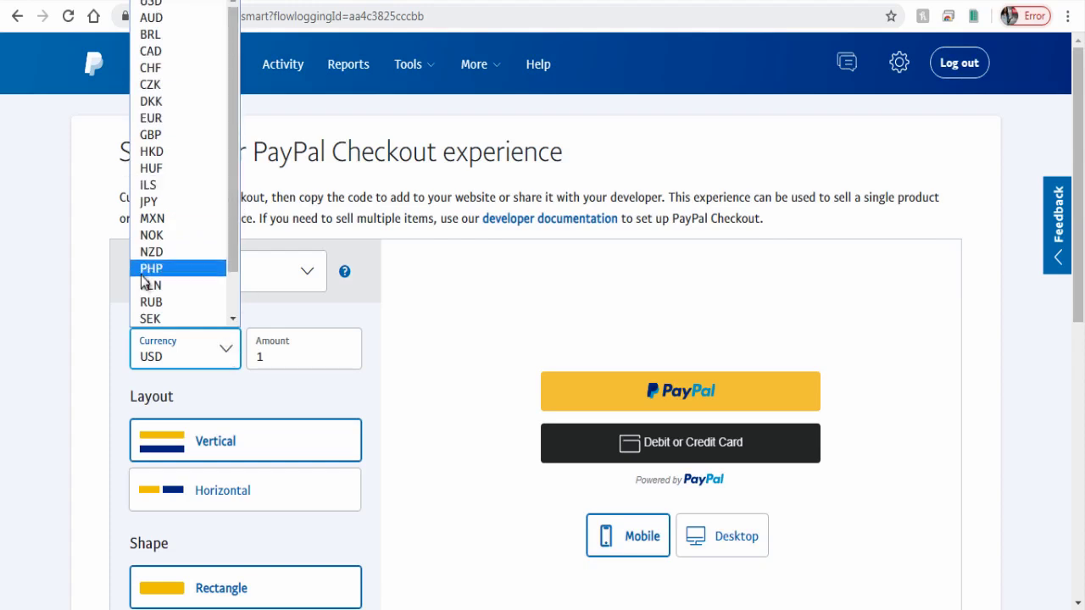
click(298, 319)
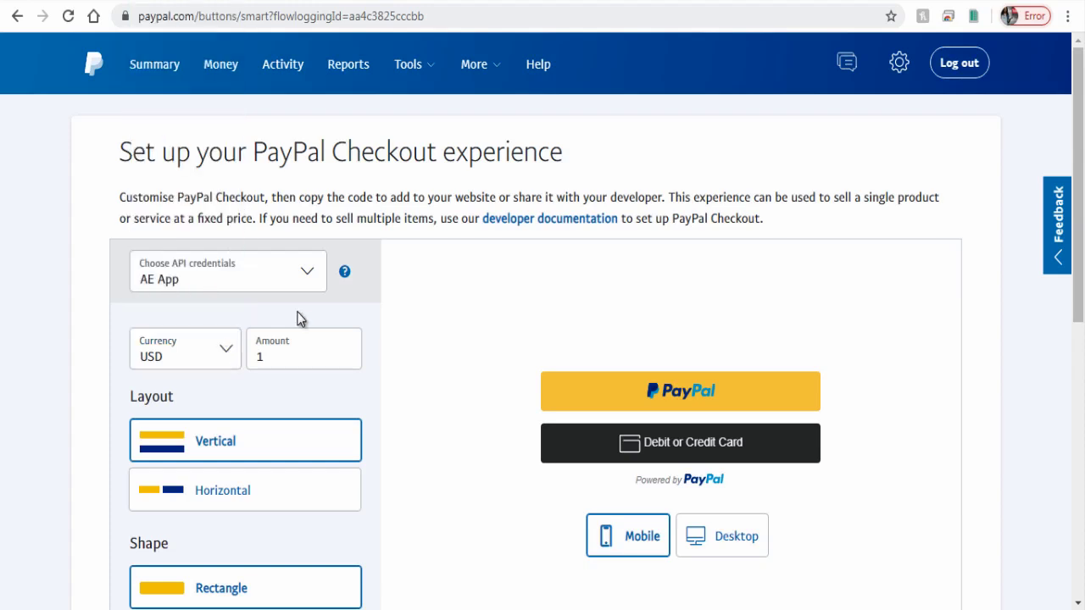
double_click(251, 358)
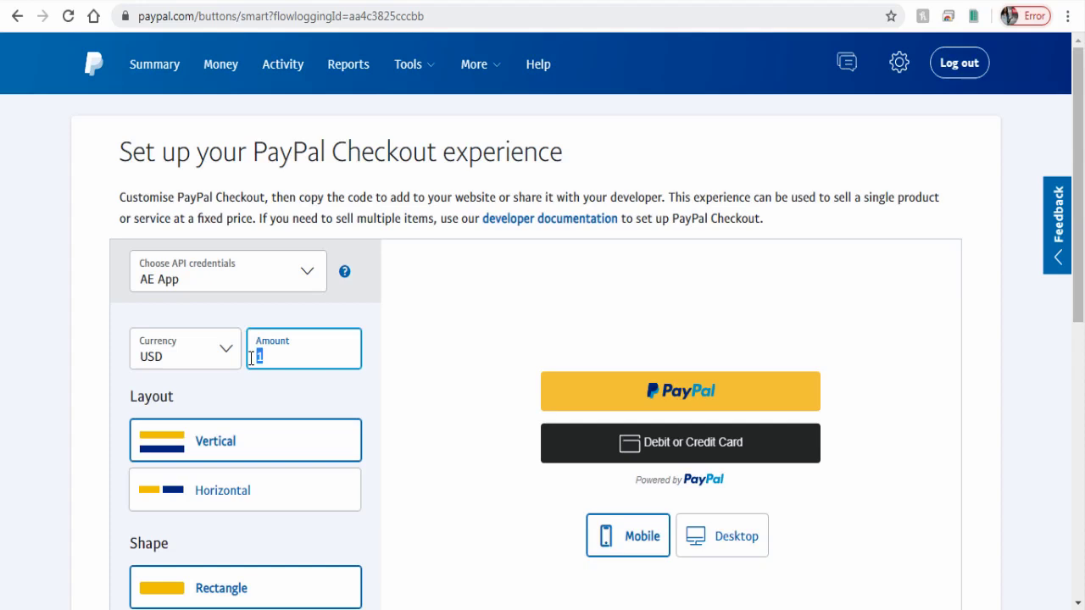
text(00)
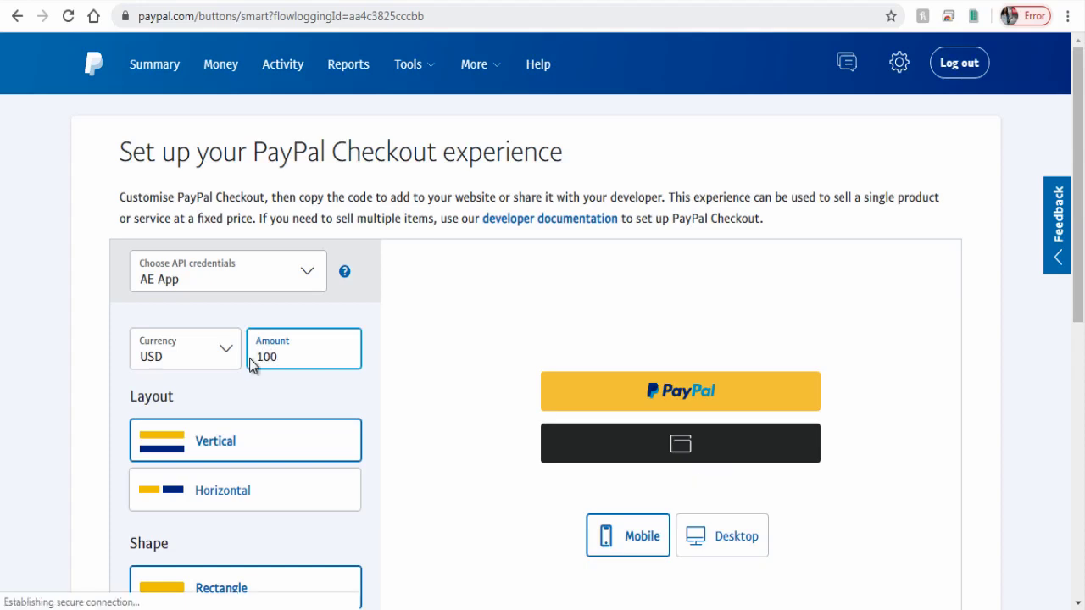
click(354, 390)
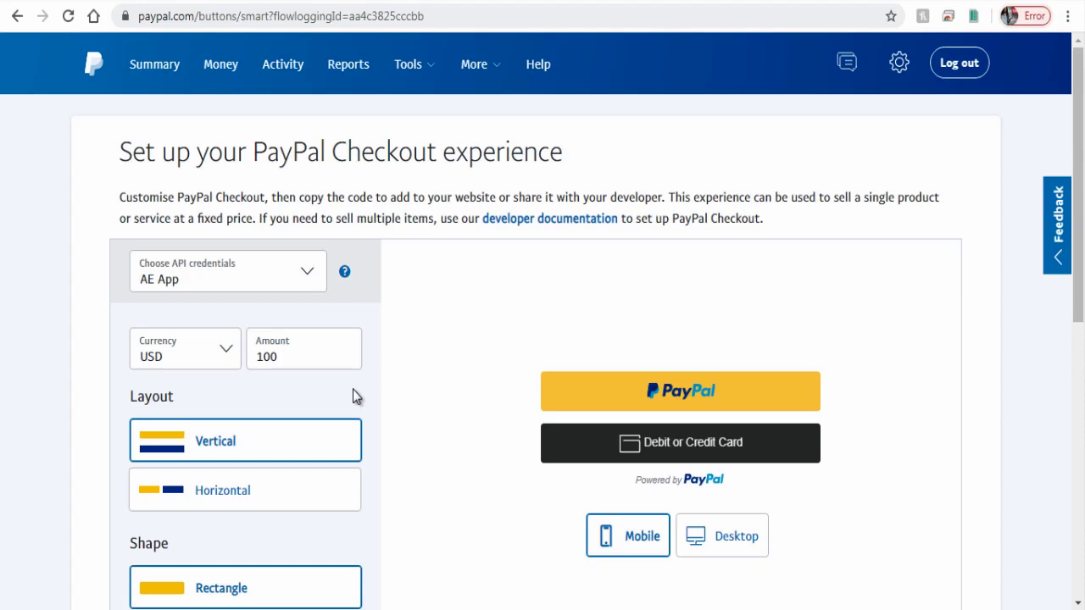
scroll(354, 390, down, 1)
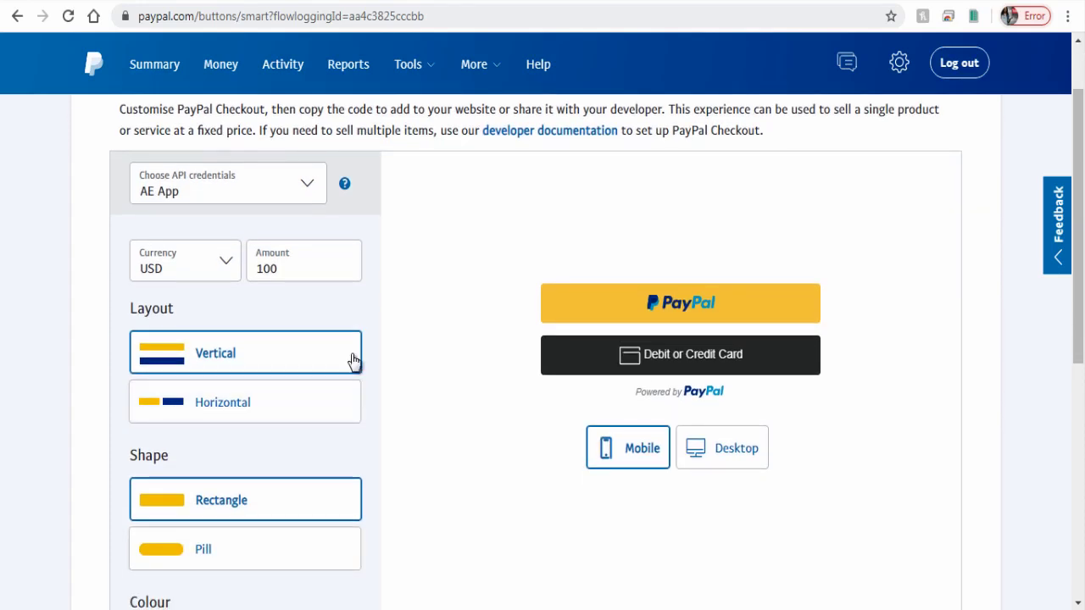
Step: Keep the buttons in a vertical layout and make them pill-shaped
click(291, 402)
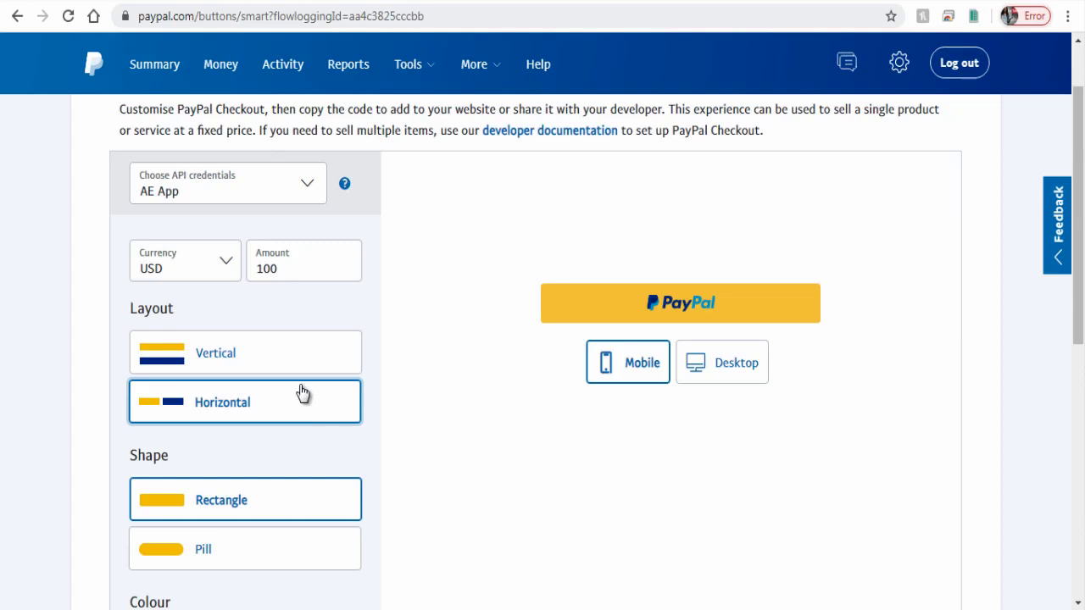
click(278, 357)
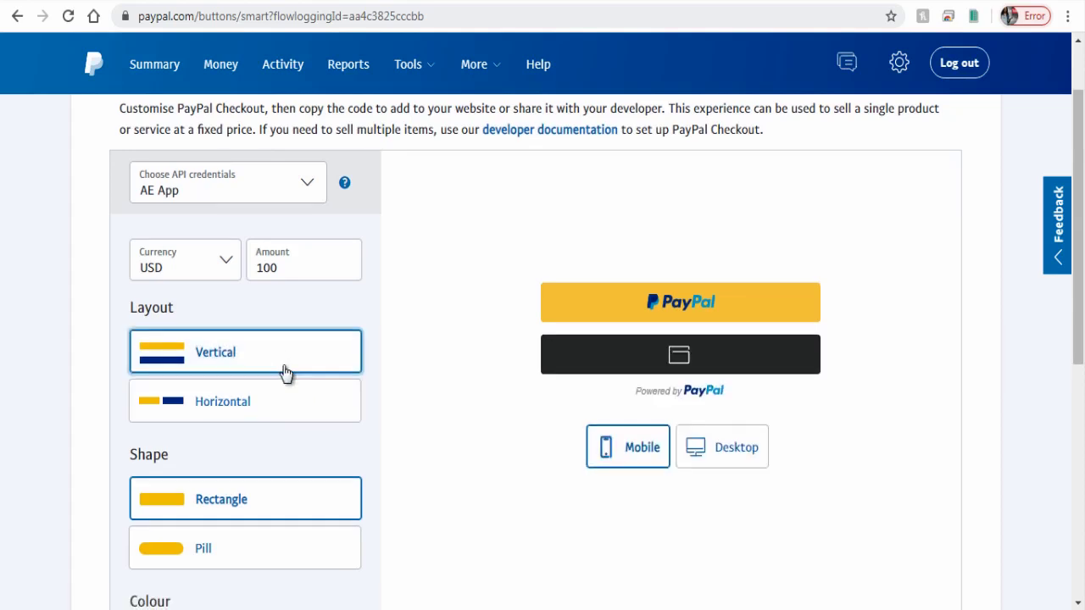
scroll(286, 373, down, 1)
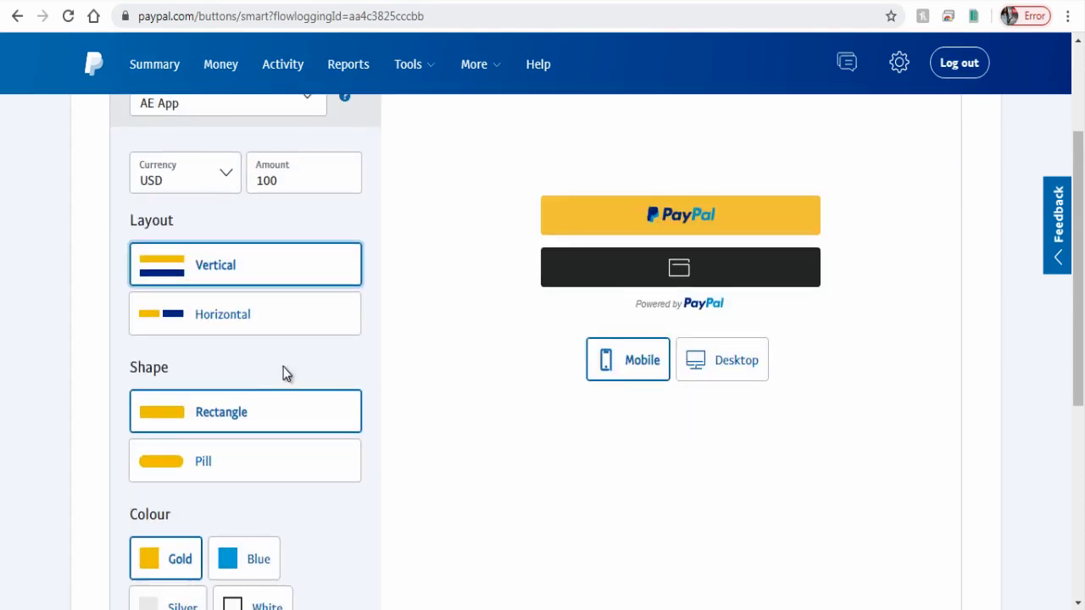
click(293, 464)
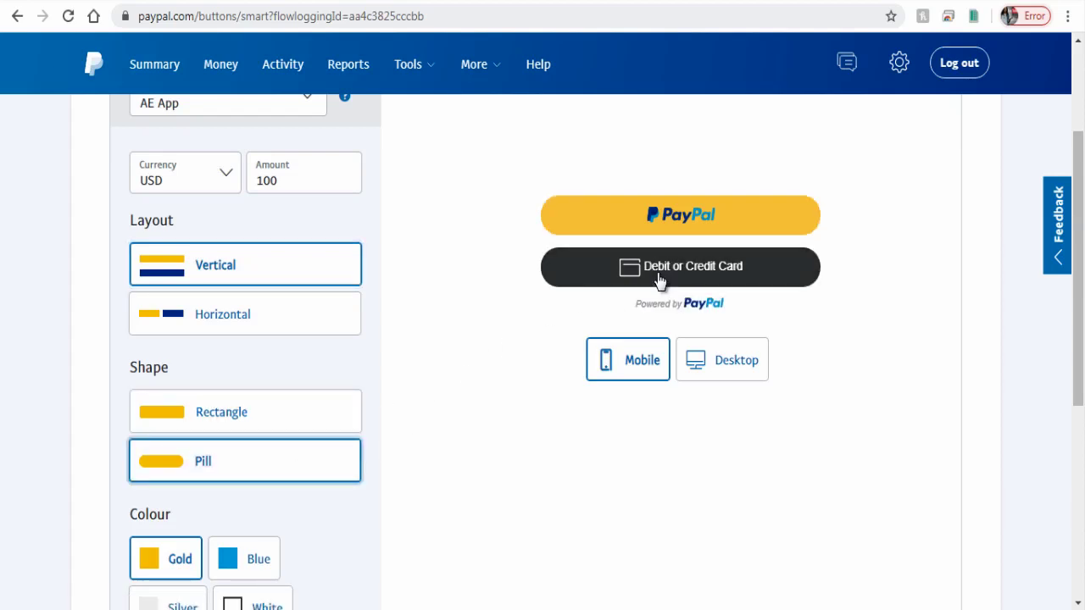
Step: Try the blue, silver and white colours, then set the button colour to black
scroll(300, 501, down, 1)
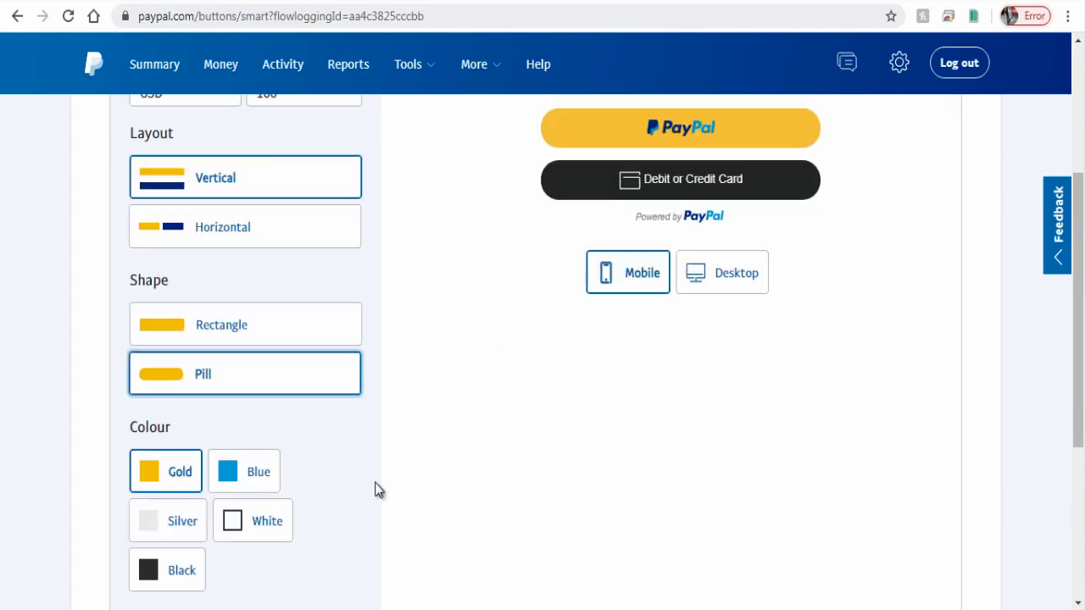
click(273, 488)
click(190, 543)
click(284, 534)
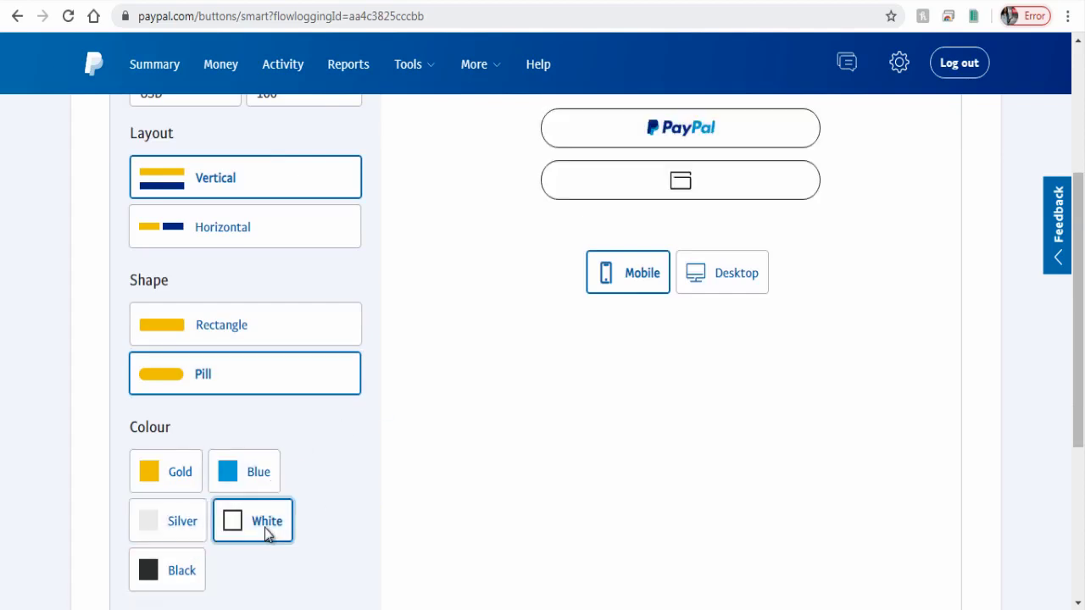
click(184, 580)
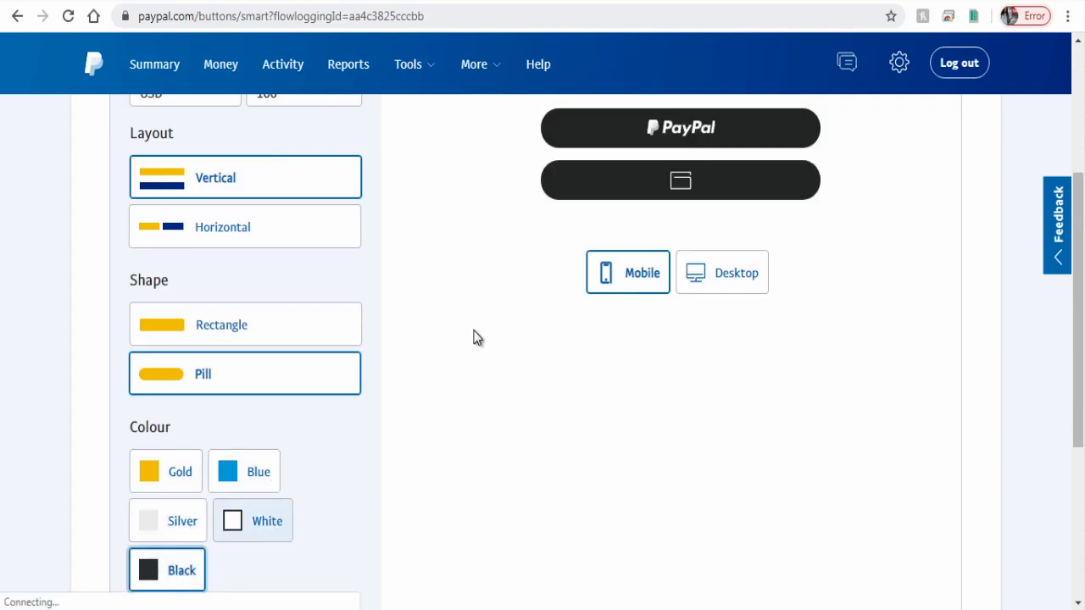
Step: Make the pill button gold with the label 'Pay', then copy the generated button code
click(194, 478)
scroll(374, 484, down, 2)
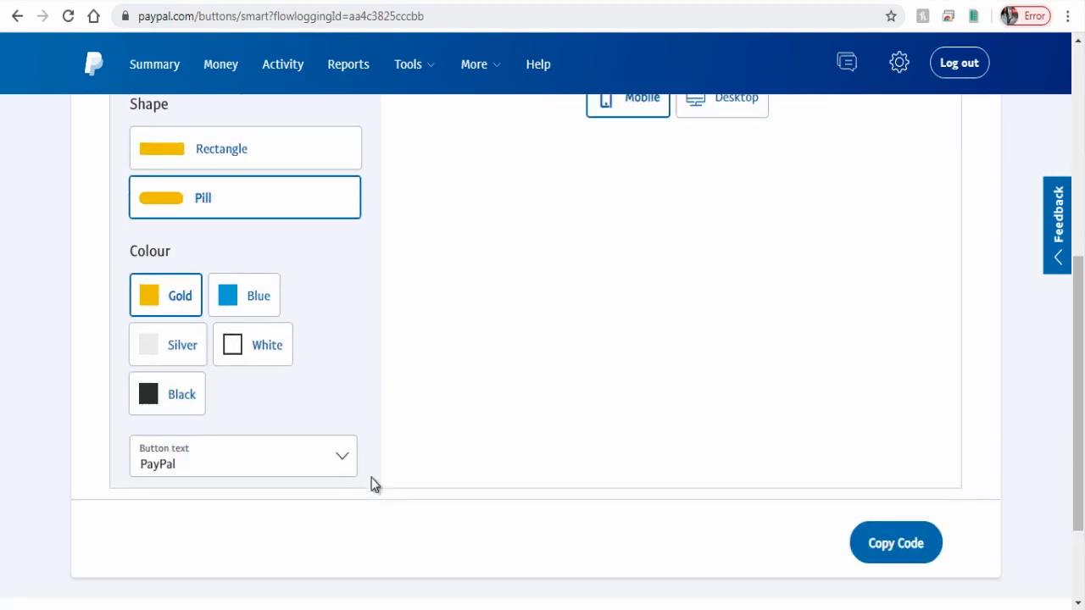
click(347, 458)
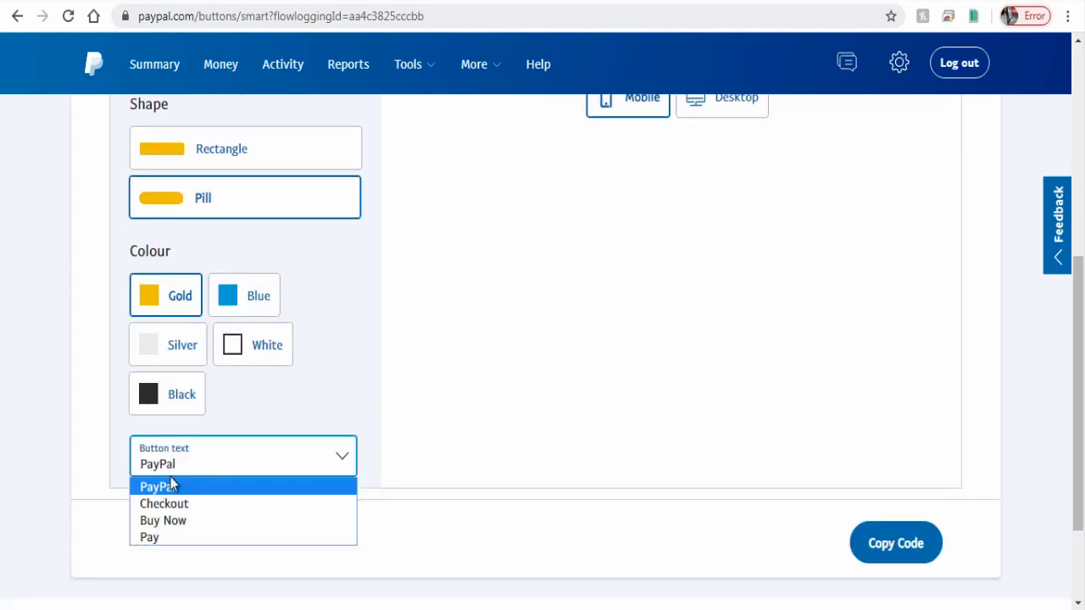
click(185, 507)
scroll(492, 516, up, 2)
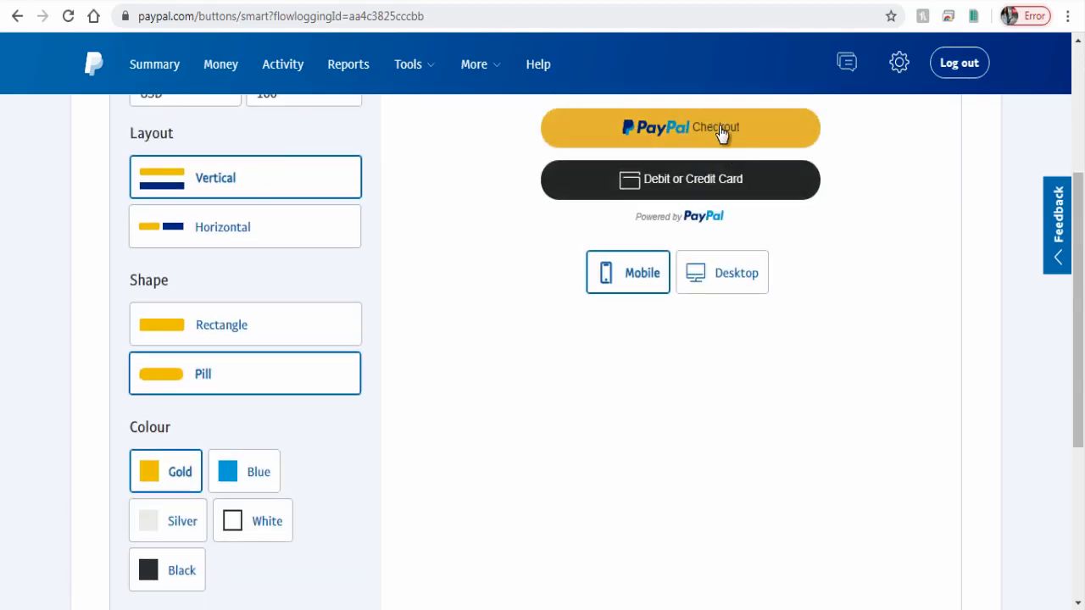
scroll(726, 136, down, 3)
click(326, 385)
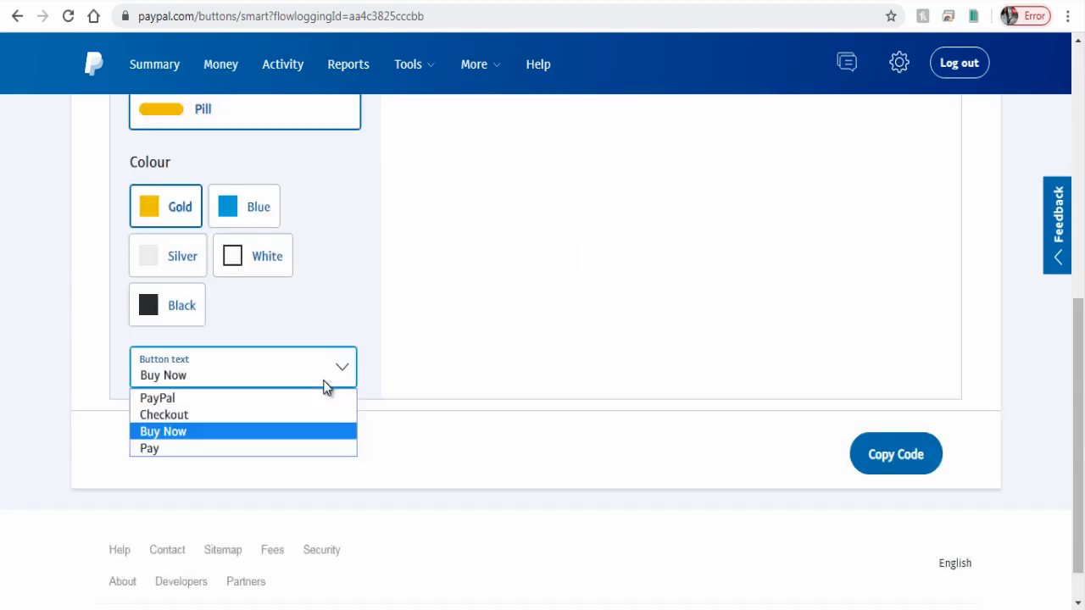
click(222, 449)
scroll(528, 453, up, 5)
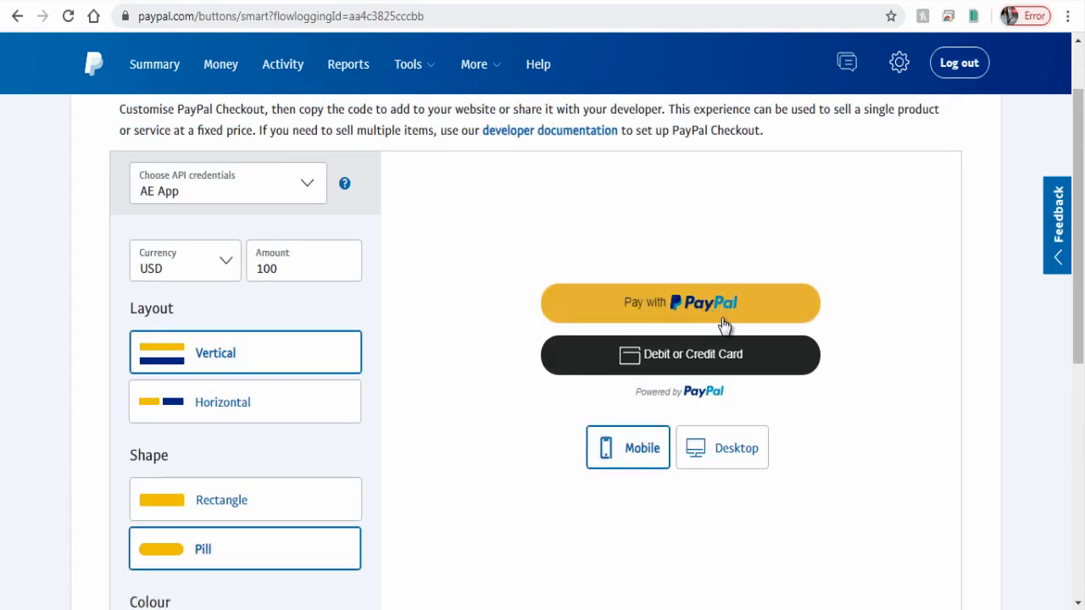
scroll(477, 460, down, 5)
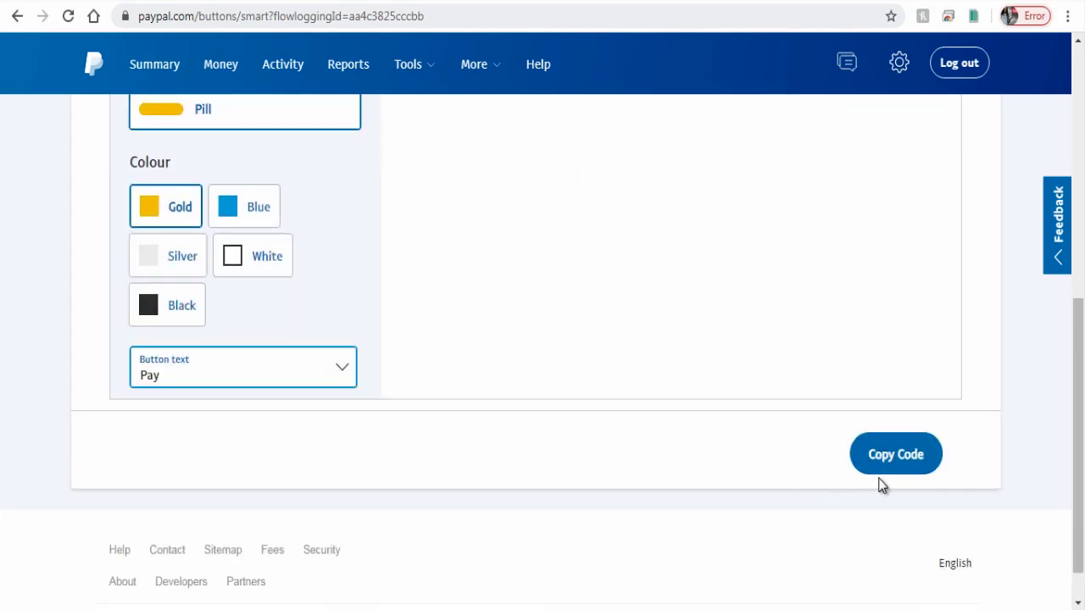
click(897, 471)
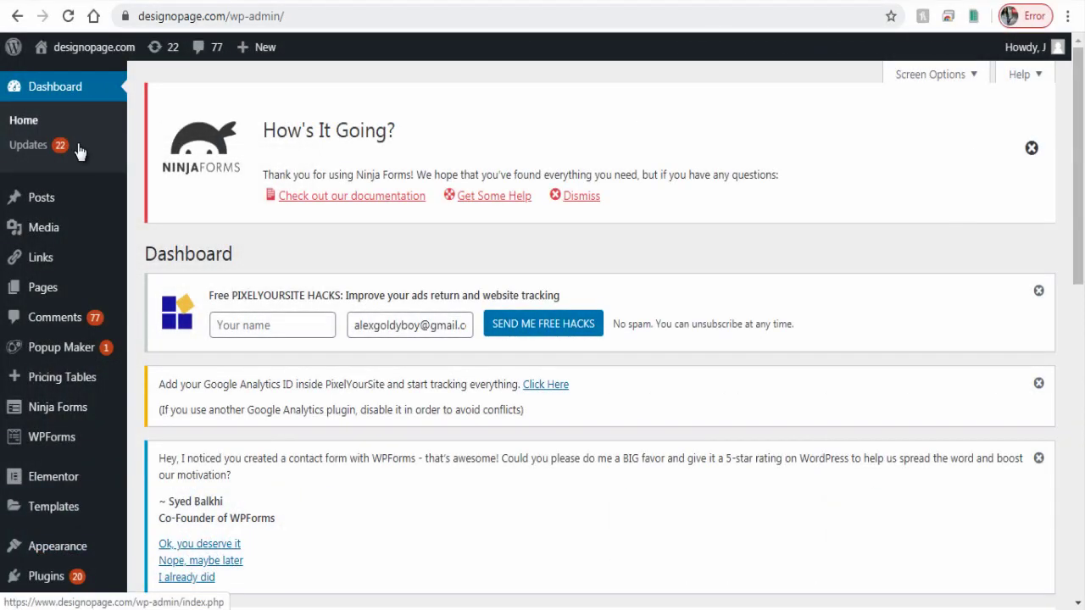
Step: Go to the WordPress All Pages list to find the Sales Page
mouse_move(47, 287)
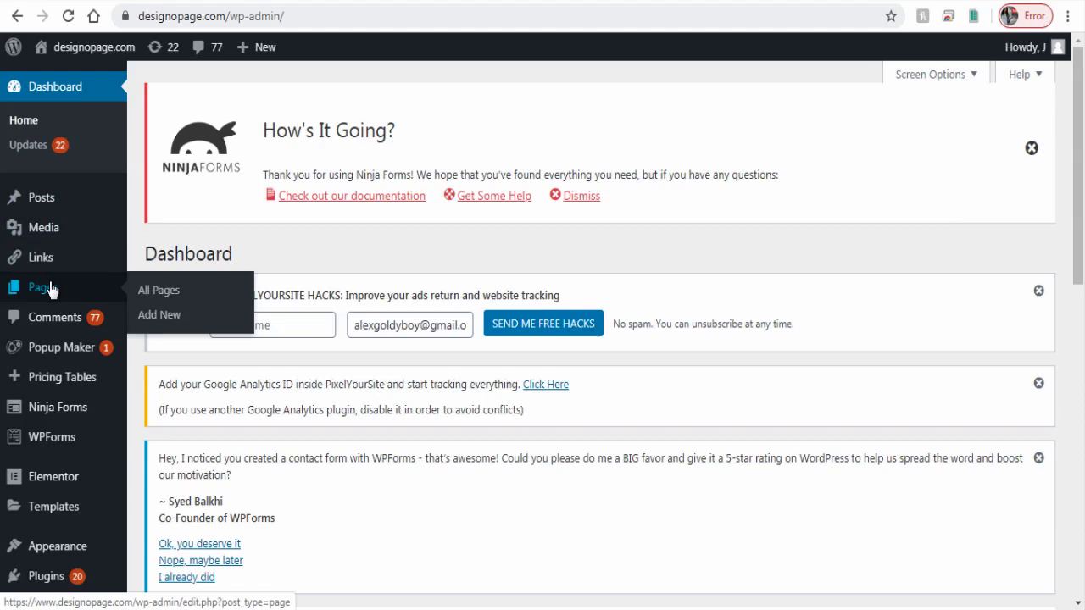
click(154, 290)
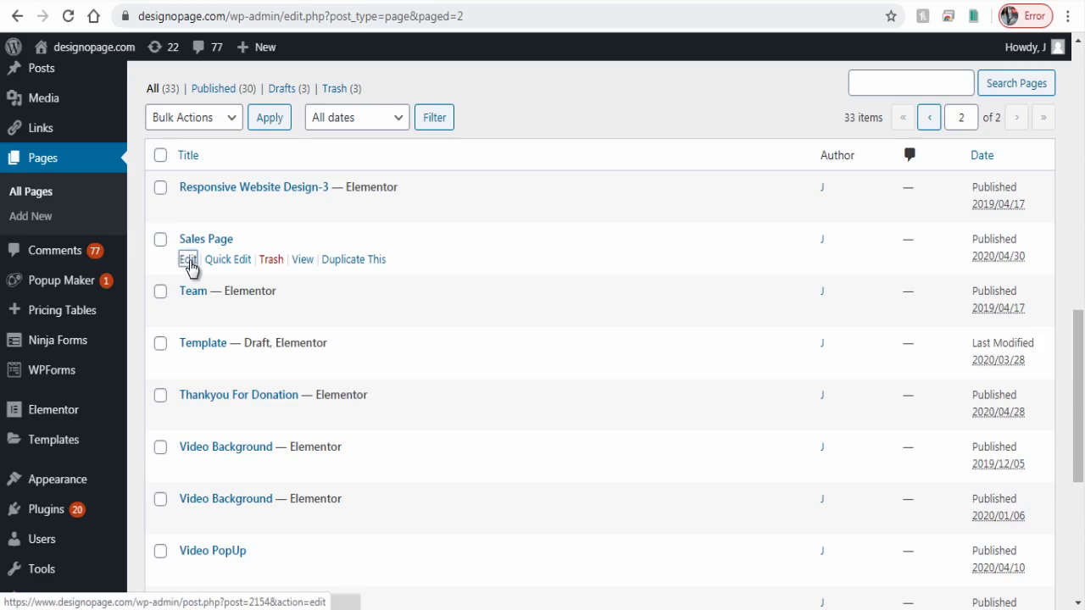
Step: Edit the Sales Page and paste the PayPal button code into its Custom HTML block
click(188, 261)
scroll(518, 326, down, 15)
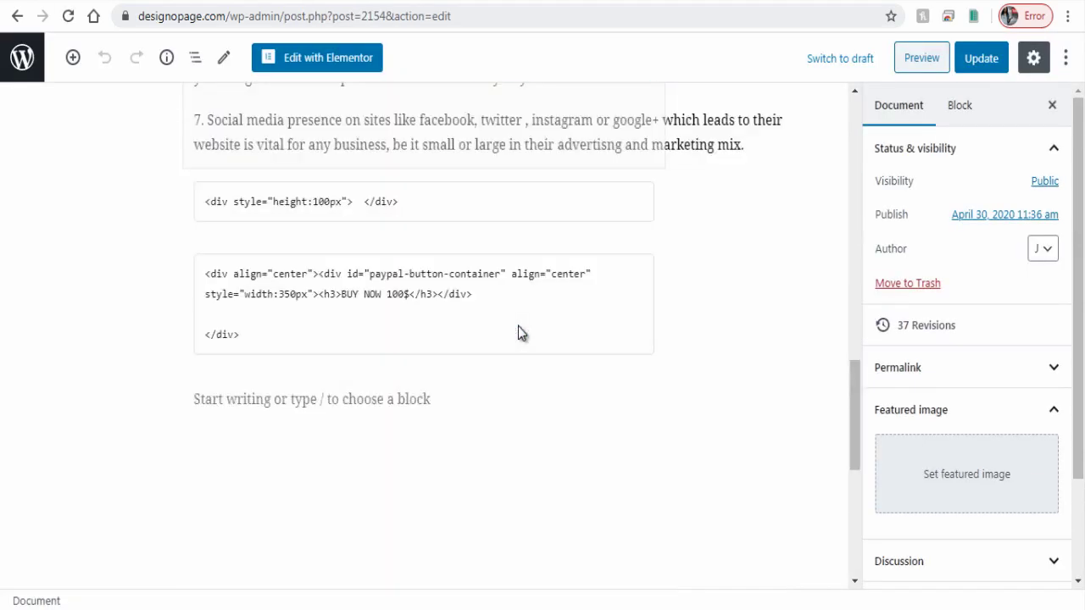
click(640, 263)
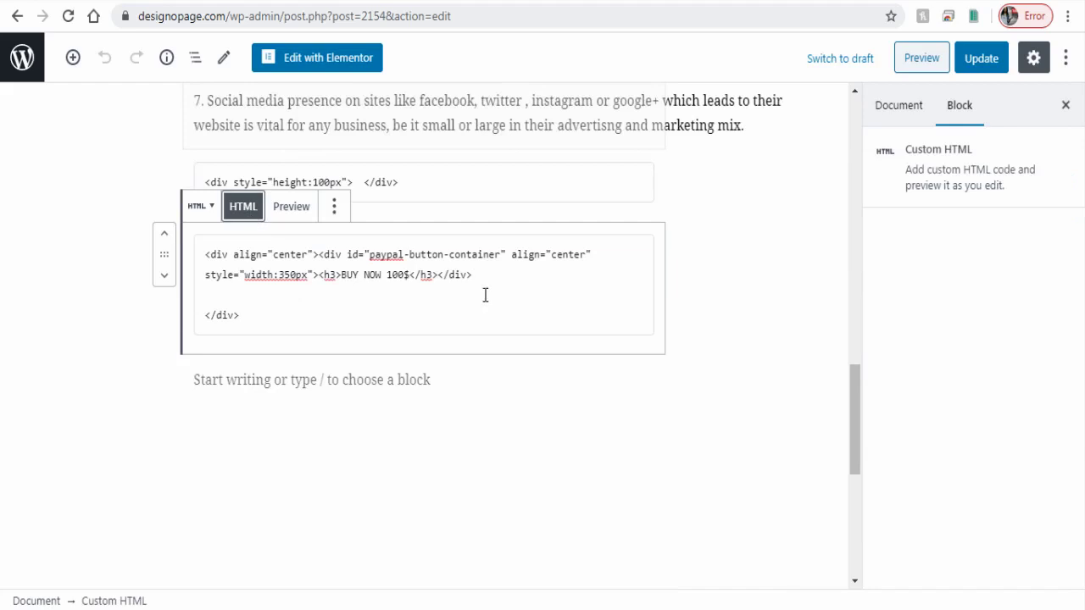
click(266, 296)
key(ctrl+v)
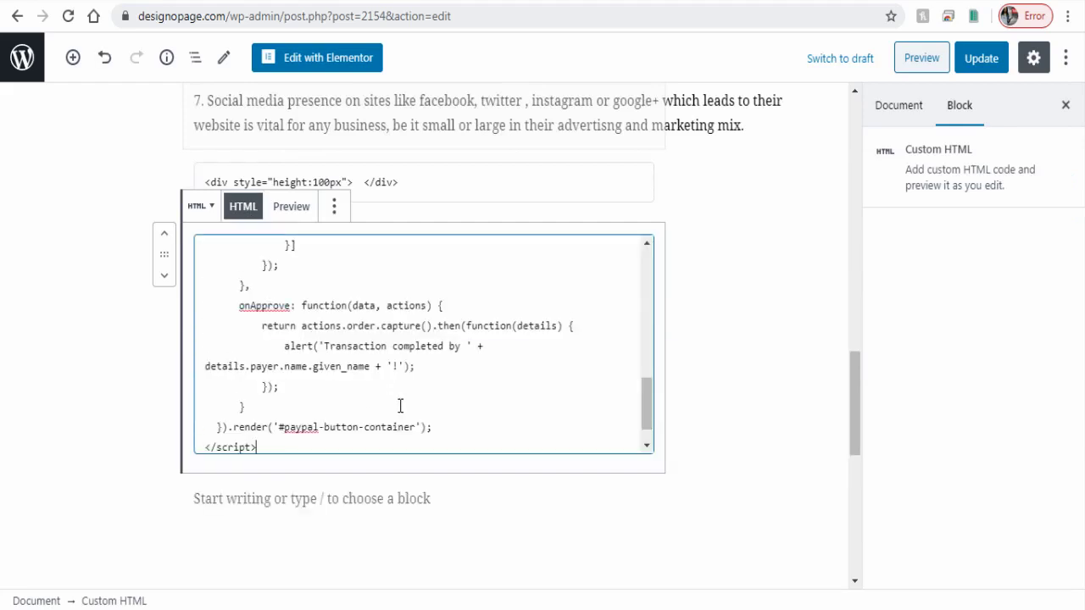
Step: Update the Sales Page and open its preview in a new tab
scroll(399, 403, down, 1)
scroll(350, 407, up, 5)
scroll(350, 407, up, 3)
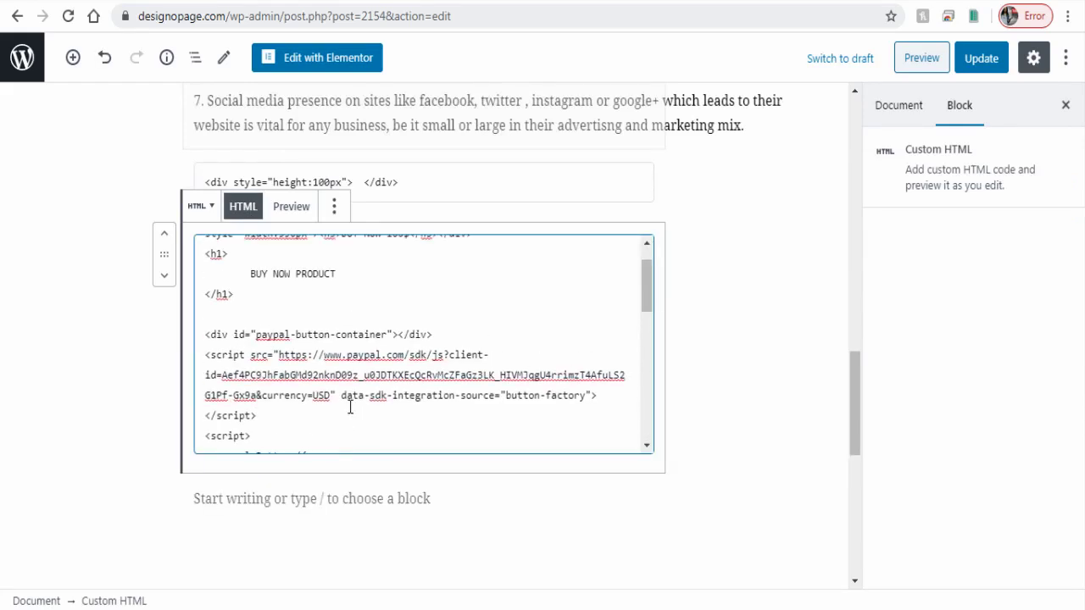
scroll(350, 407, down, 2)
scroll(351, 407, up, 2)
scroll(351, 407, up, 1)
click(982, 61)
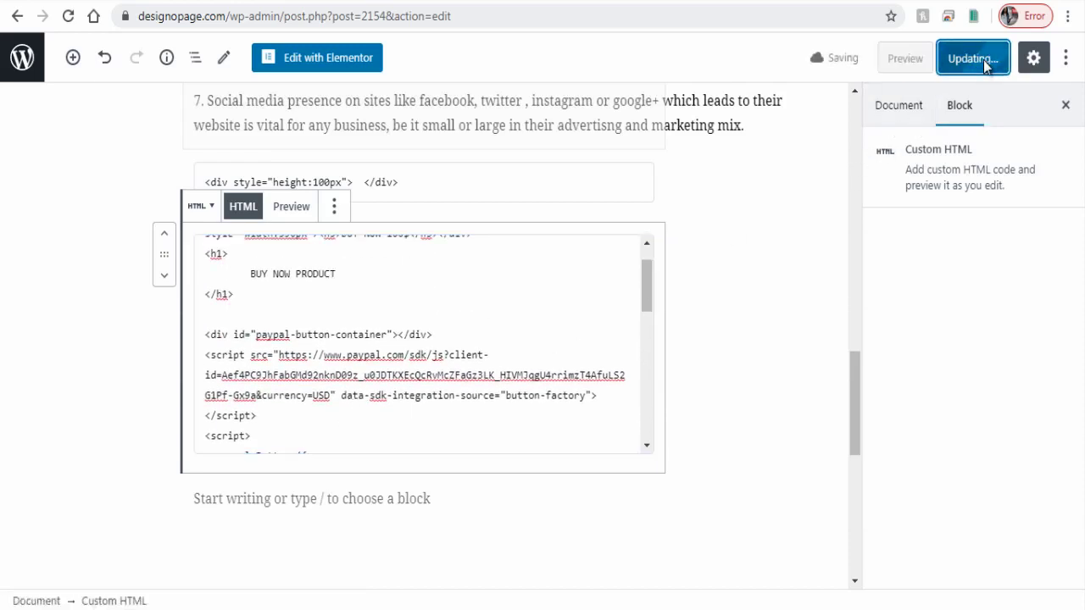
right_click(892, 64)
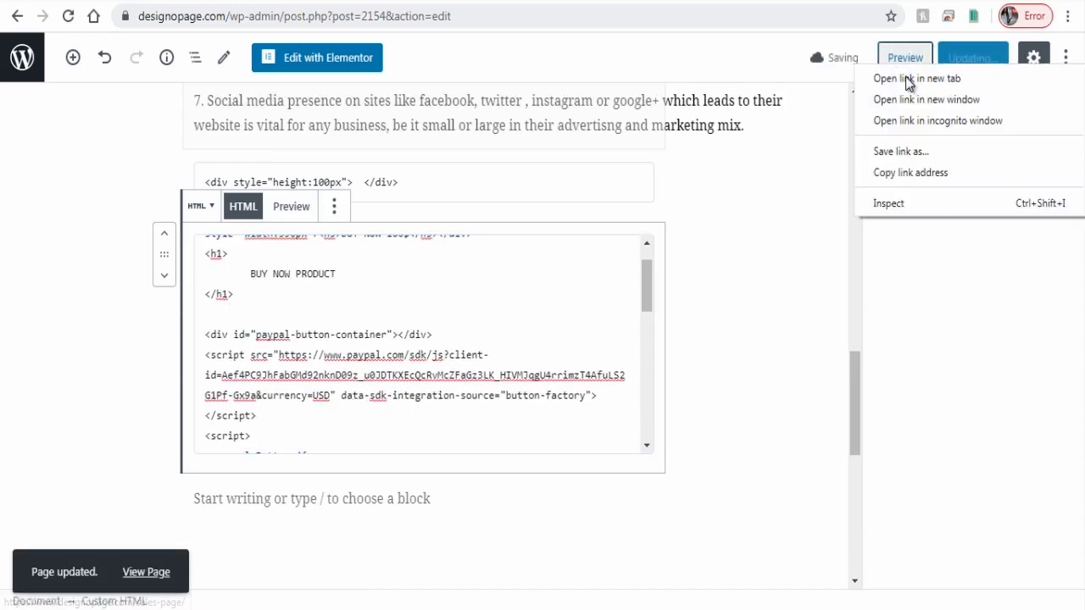
click(911, 78)
Step: On the preview, test the PayPal button, then open the Debit or Credit Card form
scroll(911, 229, down, 1)
scroll(912, 229, down, 10)
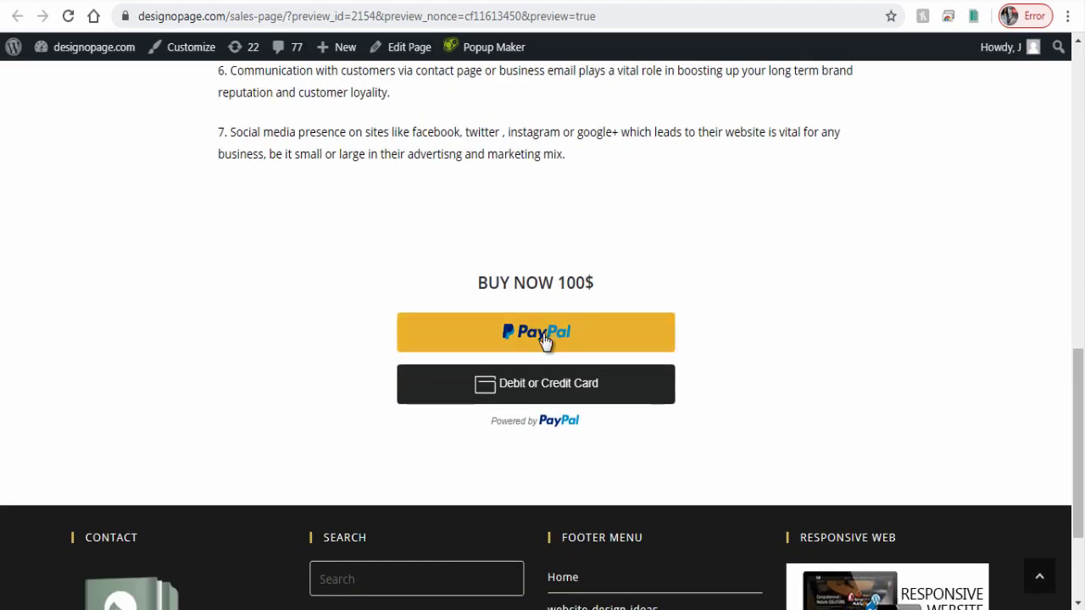
click(543, 339)
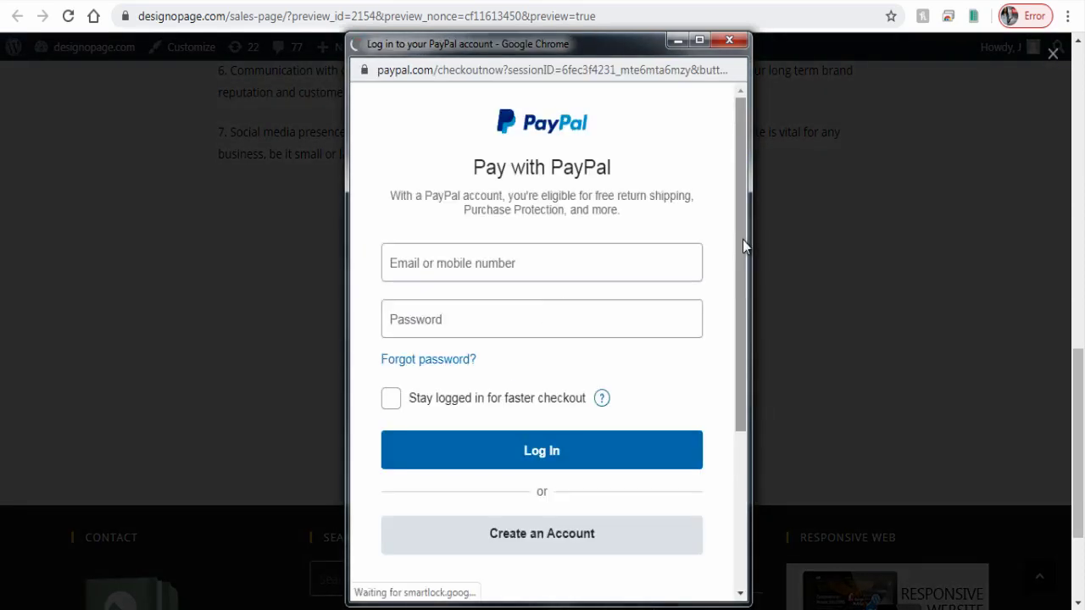
click(729, 41)
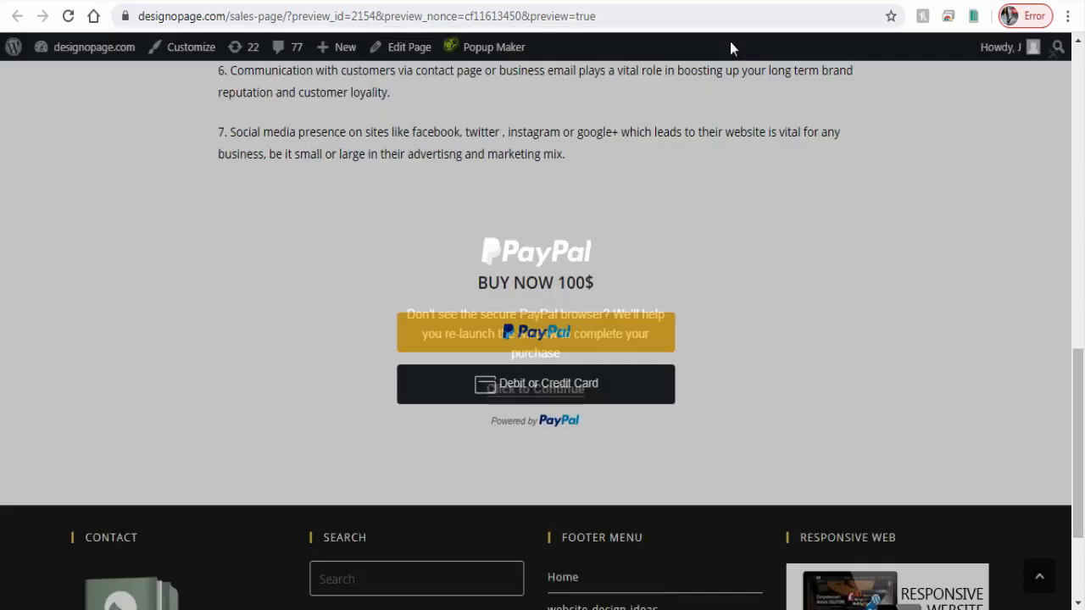
click(534, 400)
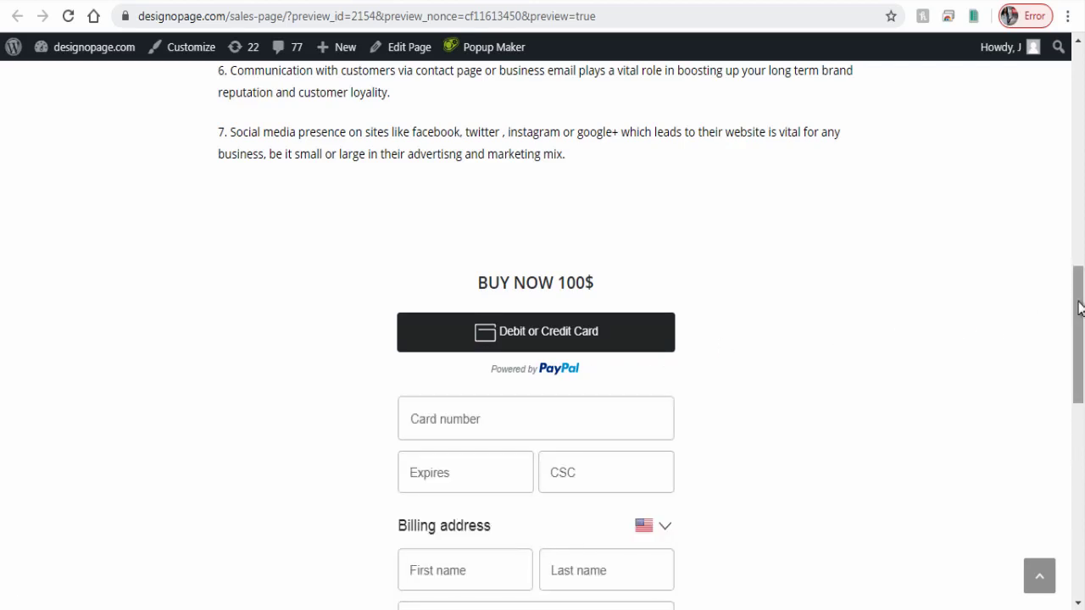
drag(1081, 308, 1083, 428)
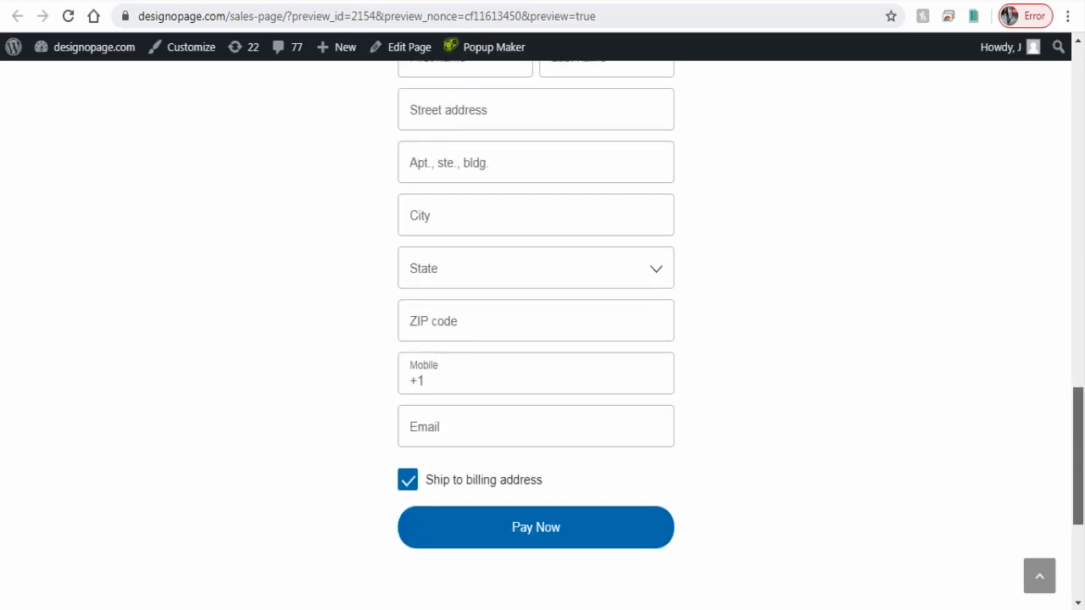